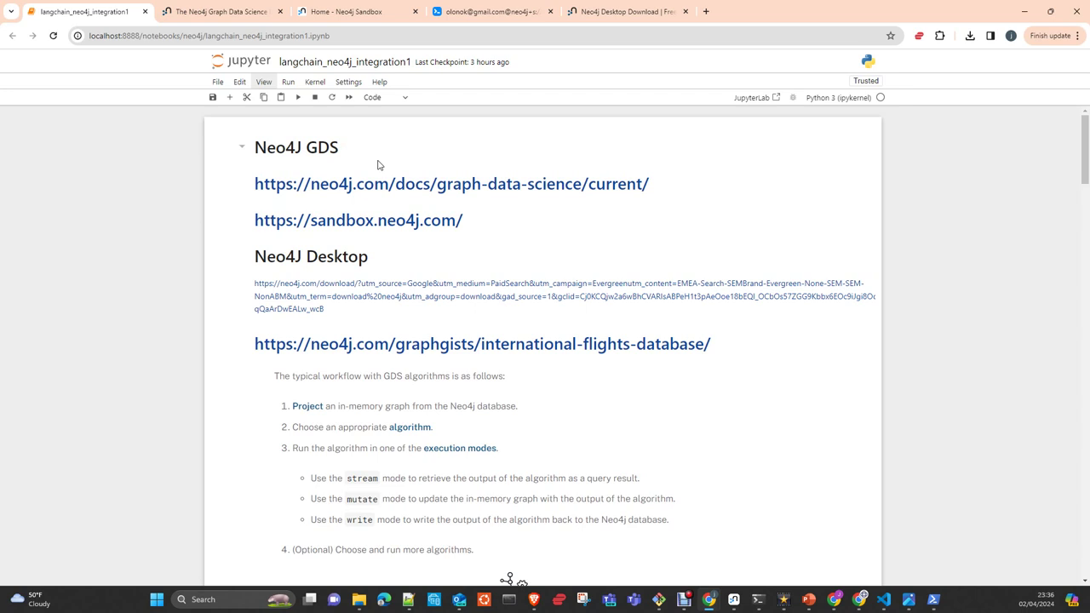
Step: Review the Graph Data Science sandbox's actions, connection details and driver connection options, and return to the langchain_neo4j_integration1 notebook
click(370, 17)
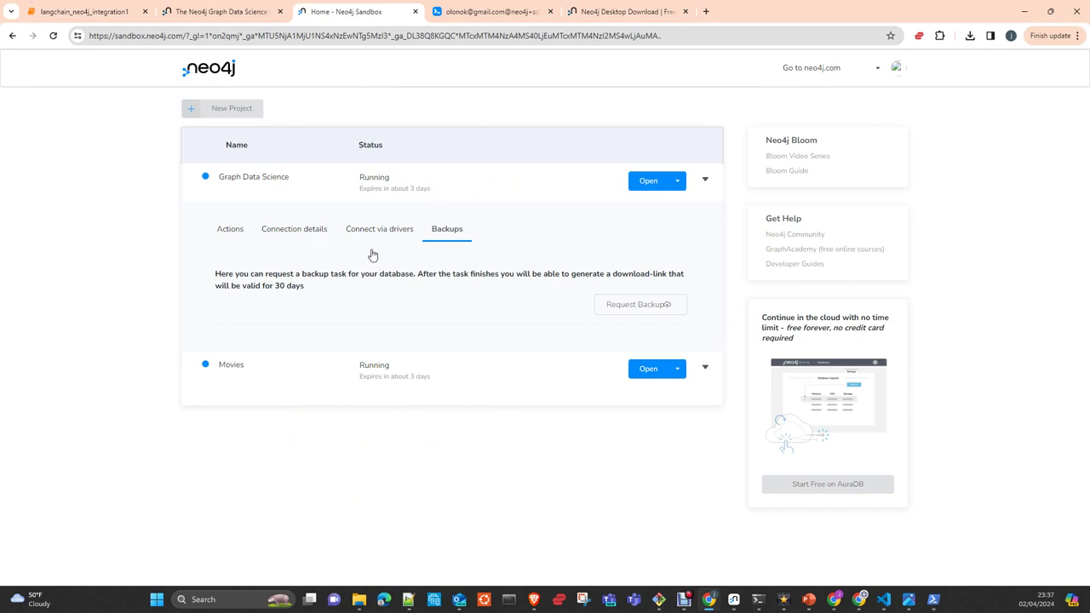
click(234, 231)
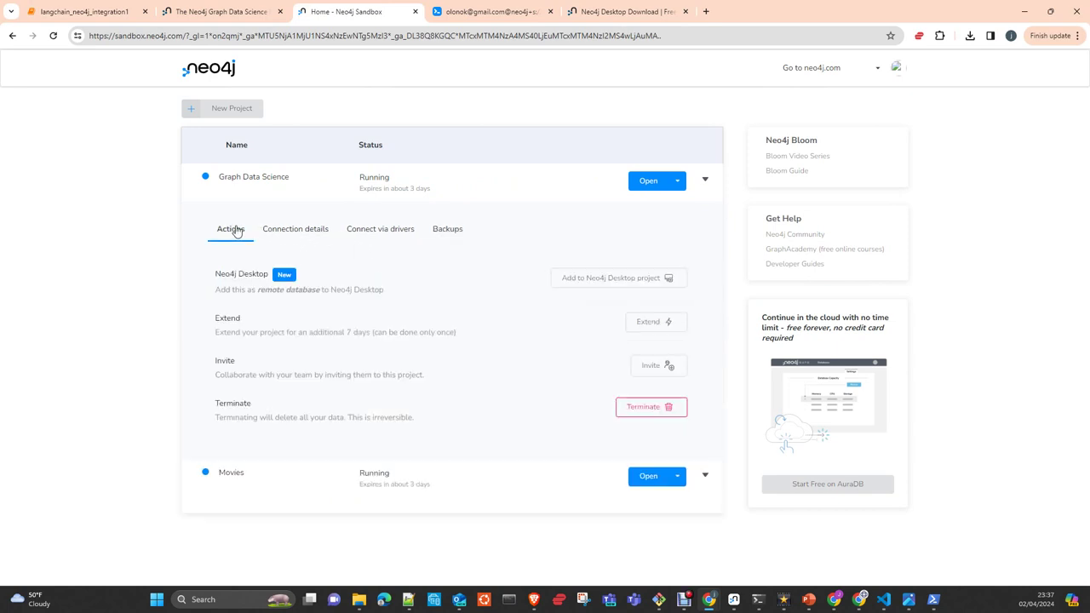
click(286, 231)
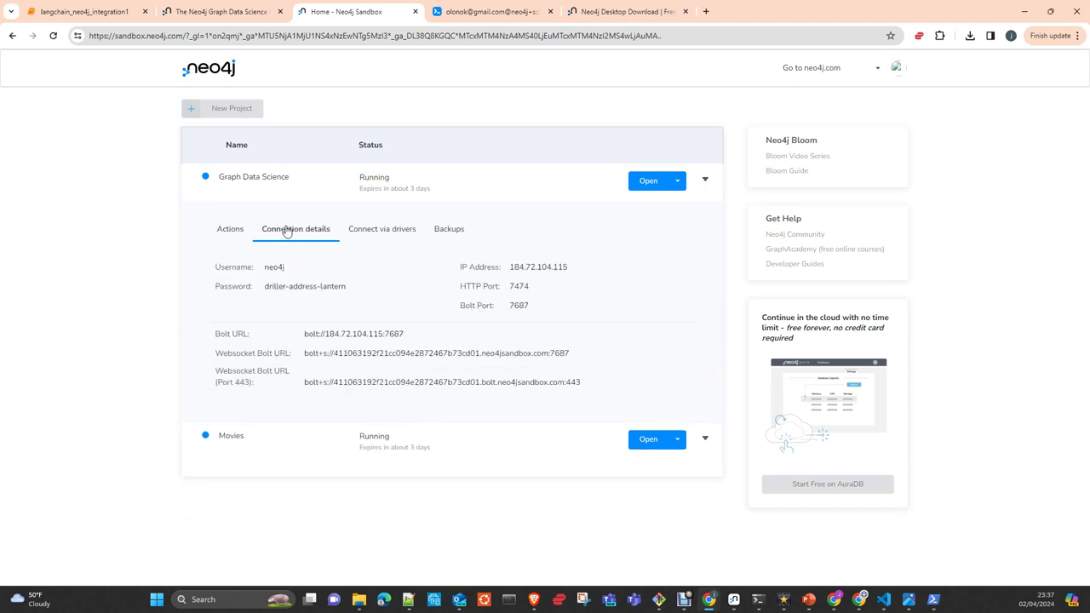
click(226, 231)
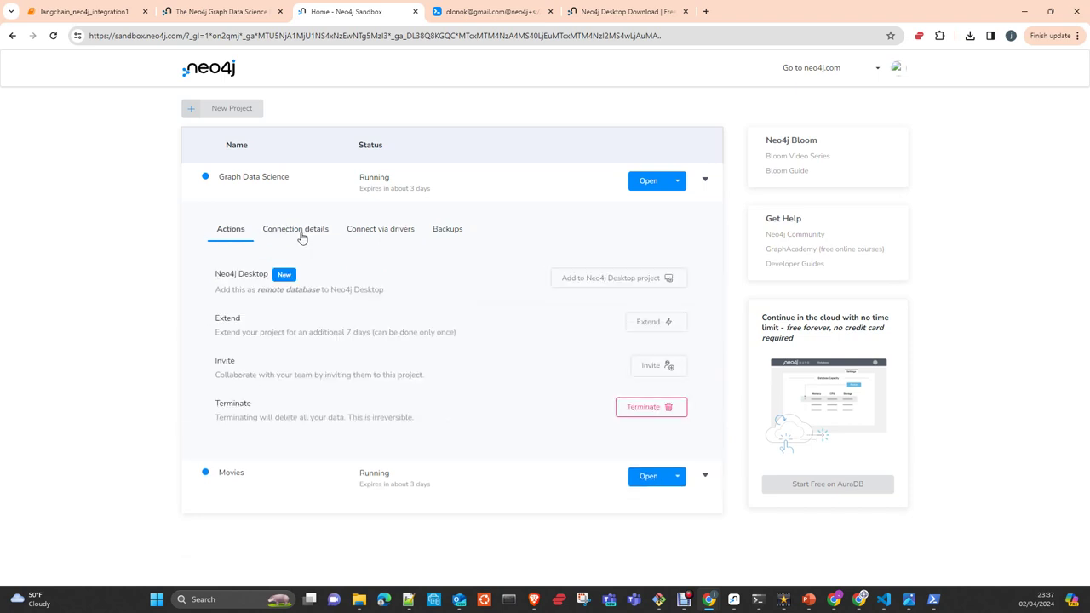
click(368, 243)
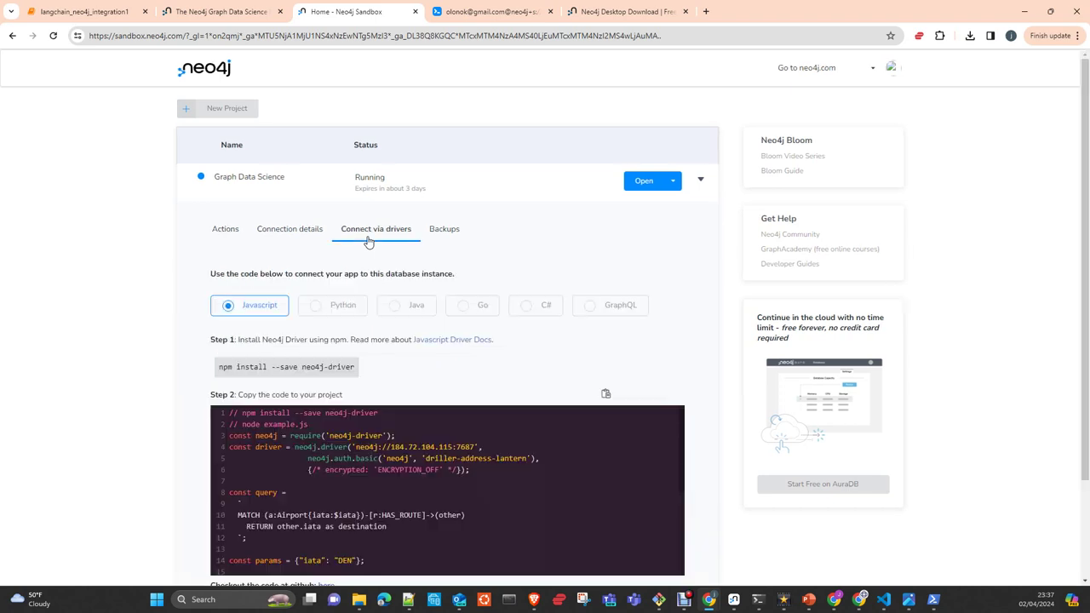
click(299, 234)
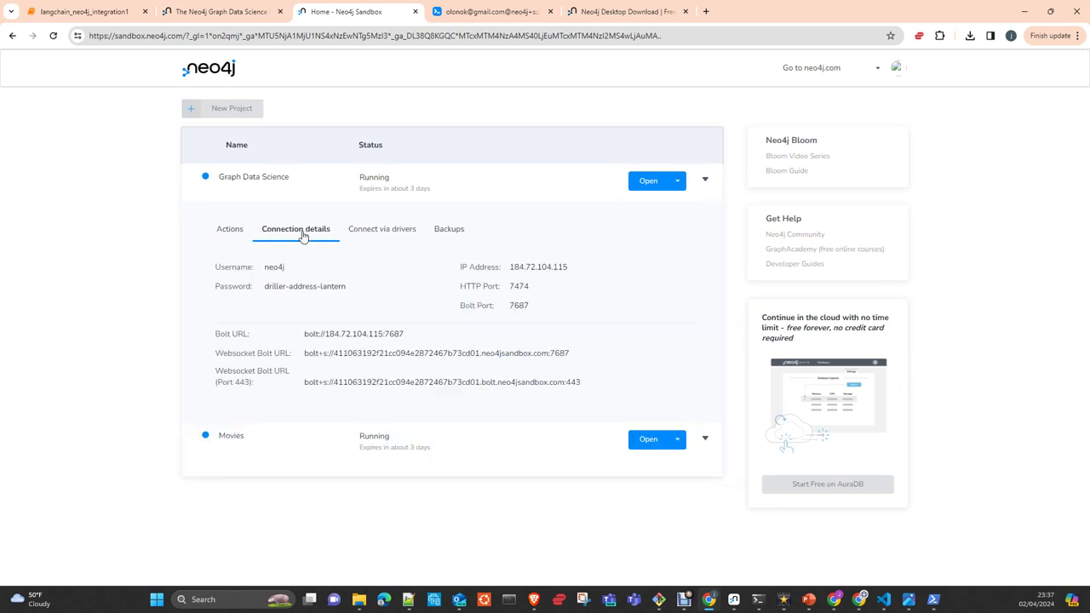
click(227, 235)
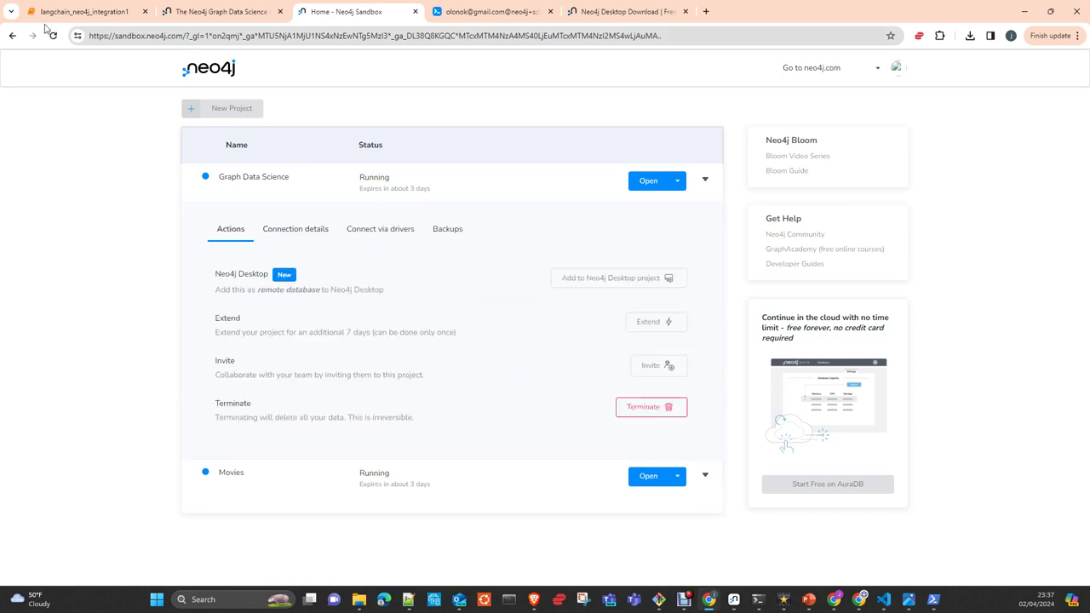
click(73, 17)
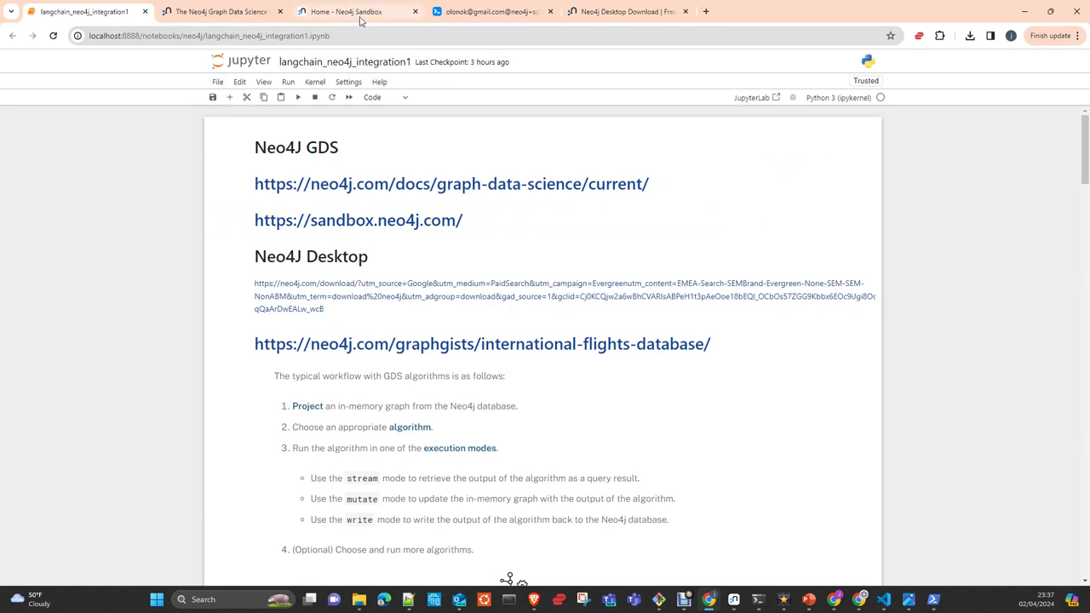
Step: Switch to Brave and view the Neo4j Sandbox project selection in a maximized window, minimizing it when finished
mouse_move(365, 19)
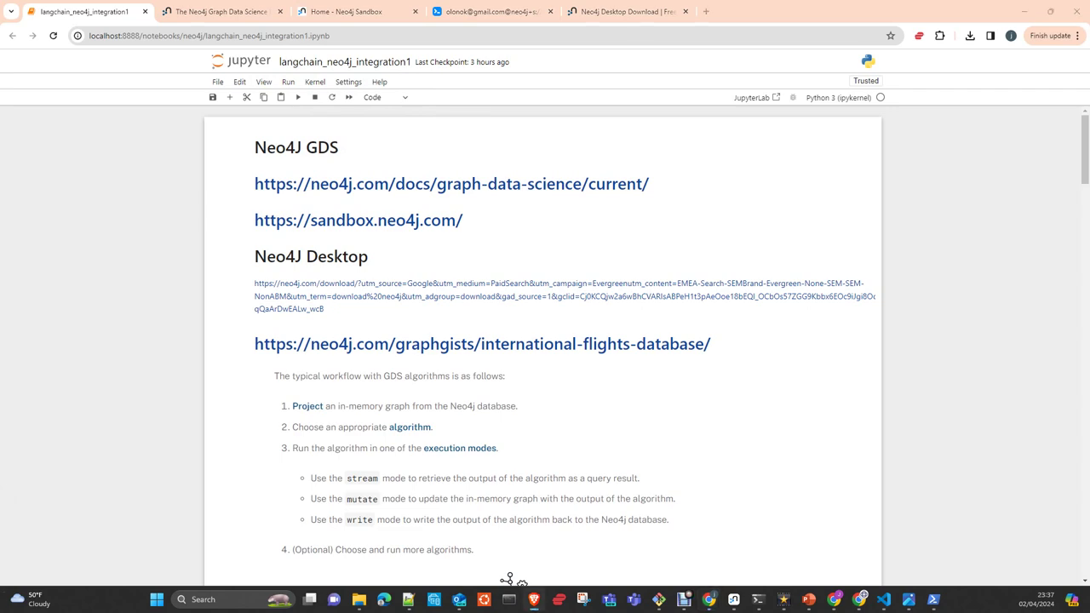
click(534, 599)
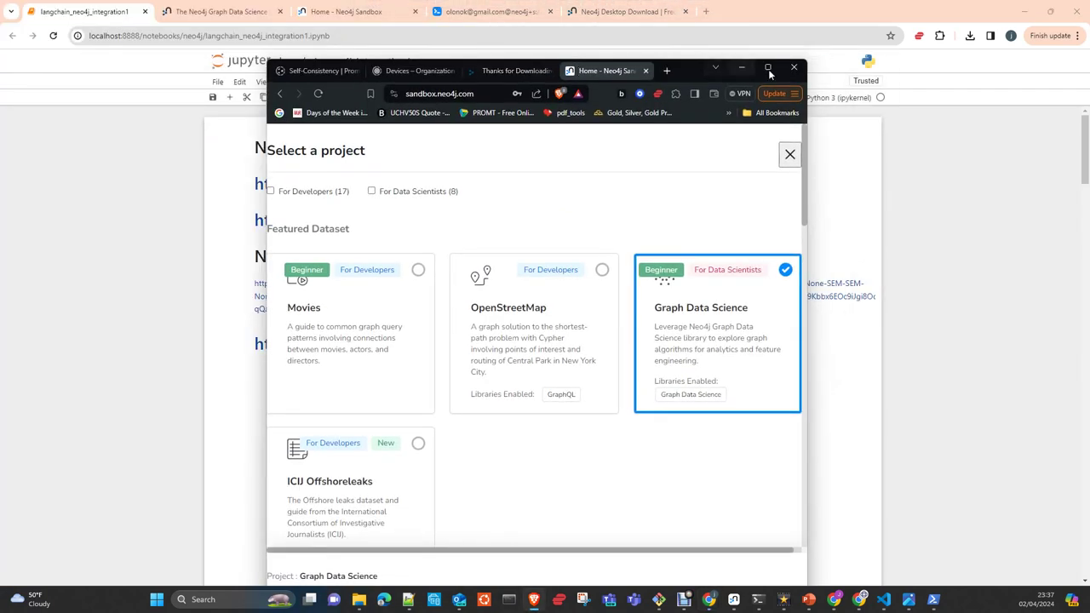
click(769, 67)
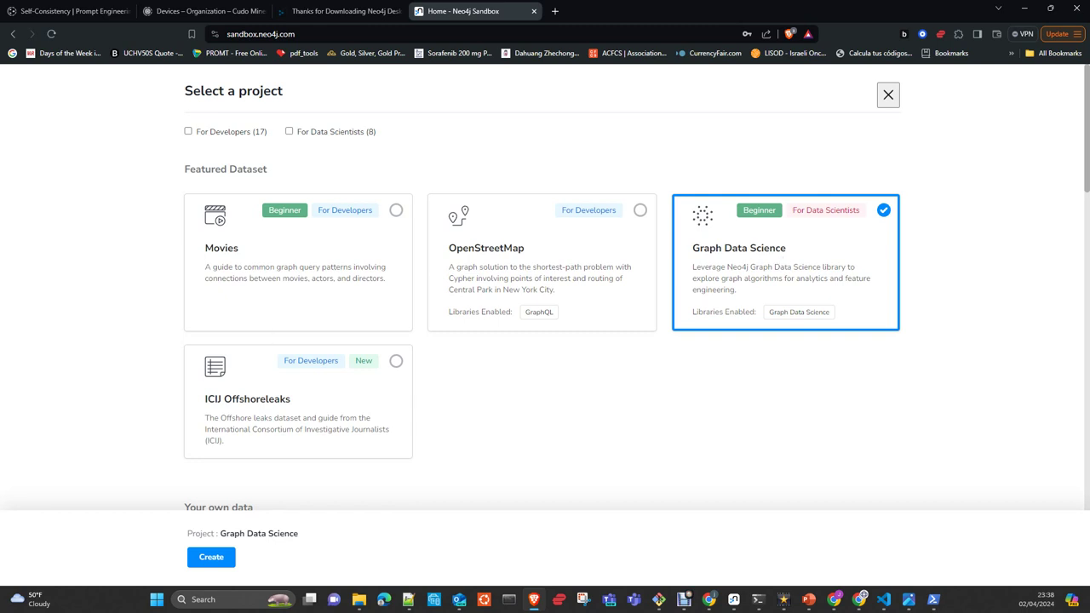
key(alt+Tab)
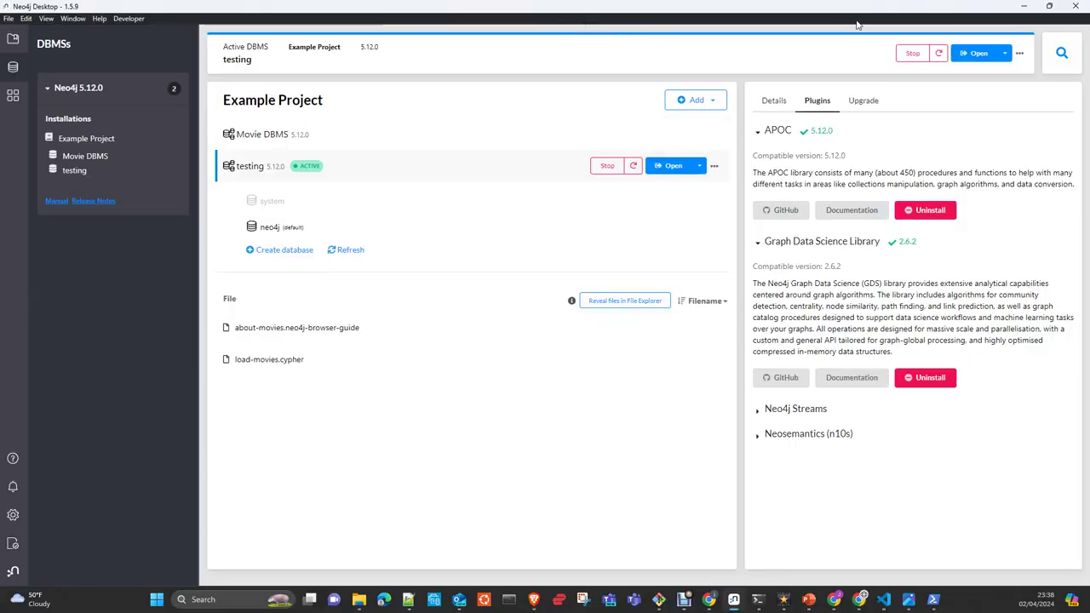
click(1024, 10)
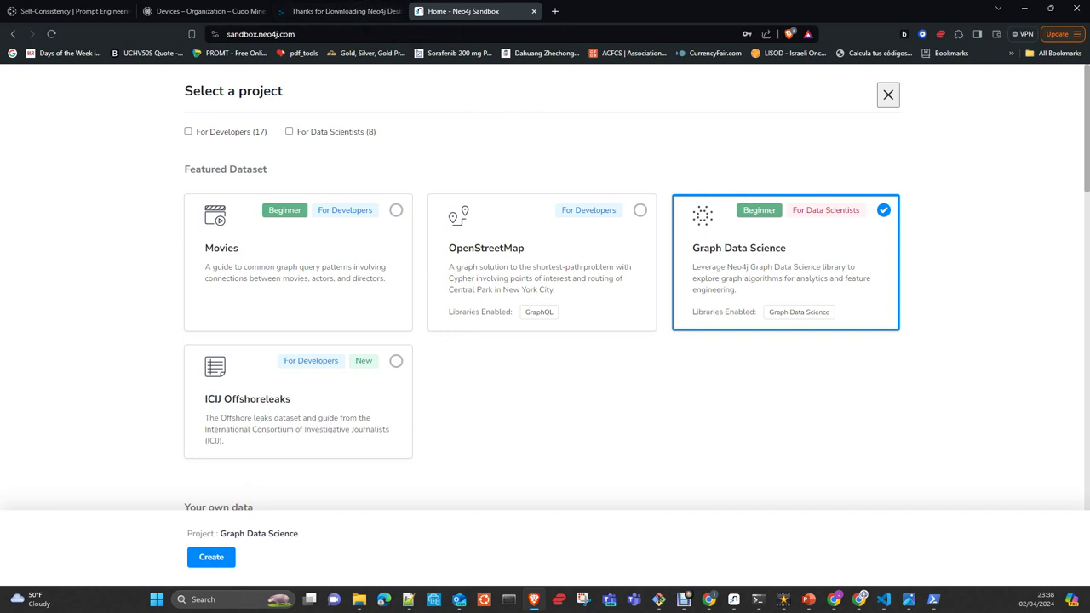
click(1026, 10)
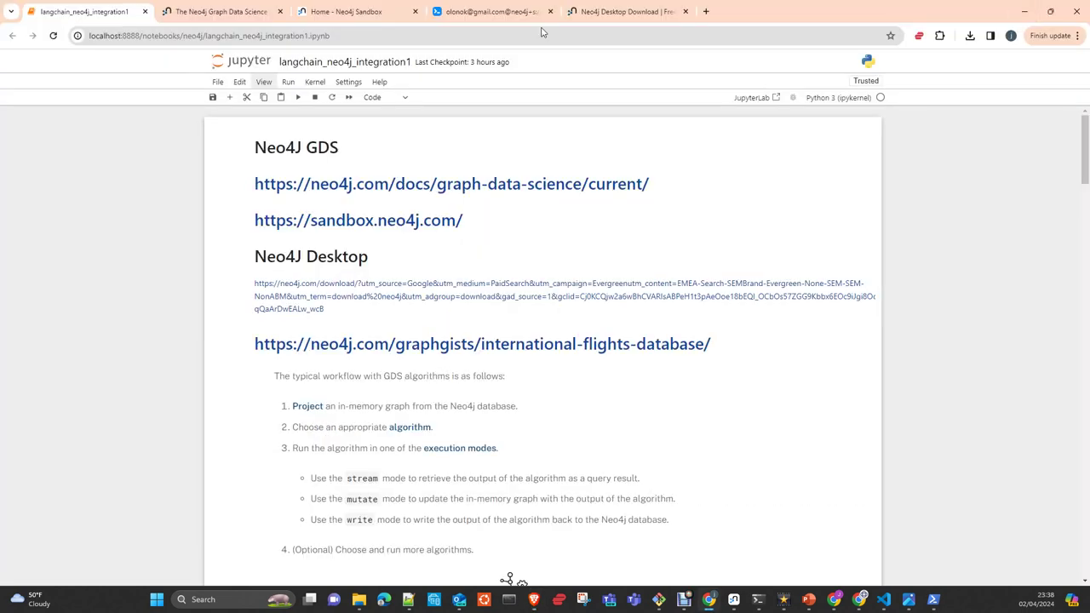
Step: Return to the running Neo4j Sandbox projects and examine the Graph Data Science project's actions and connection details
click(349, 12)
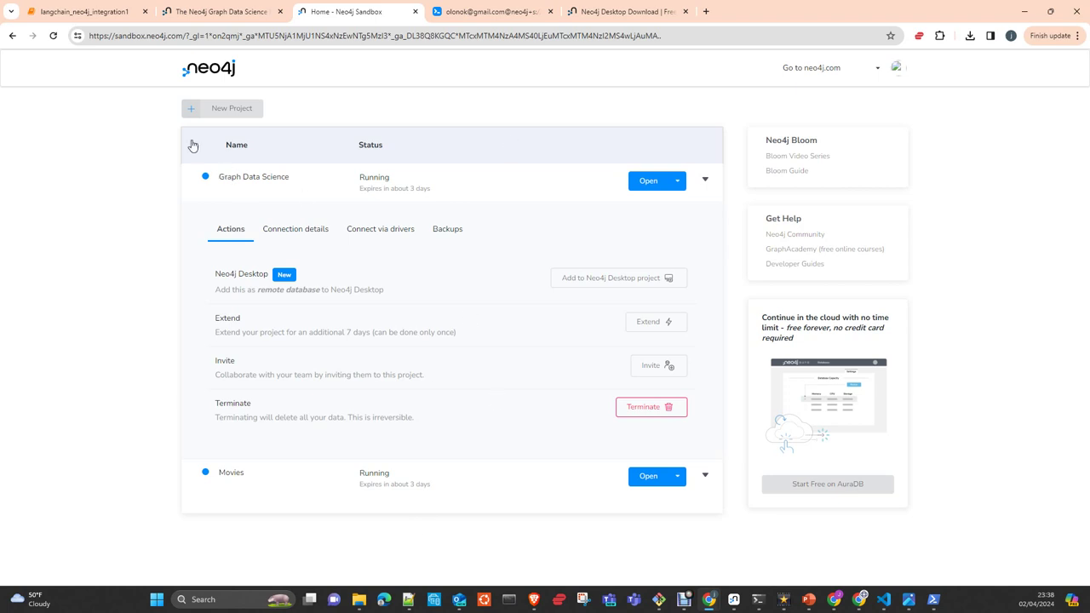
click(705, 180)
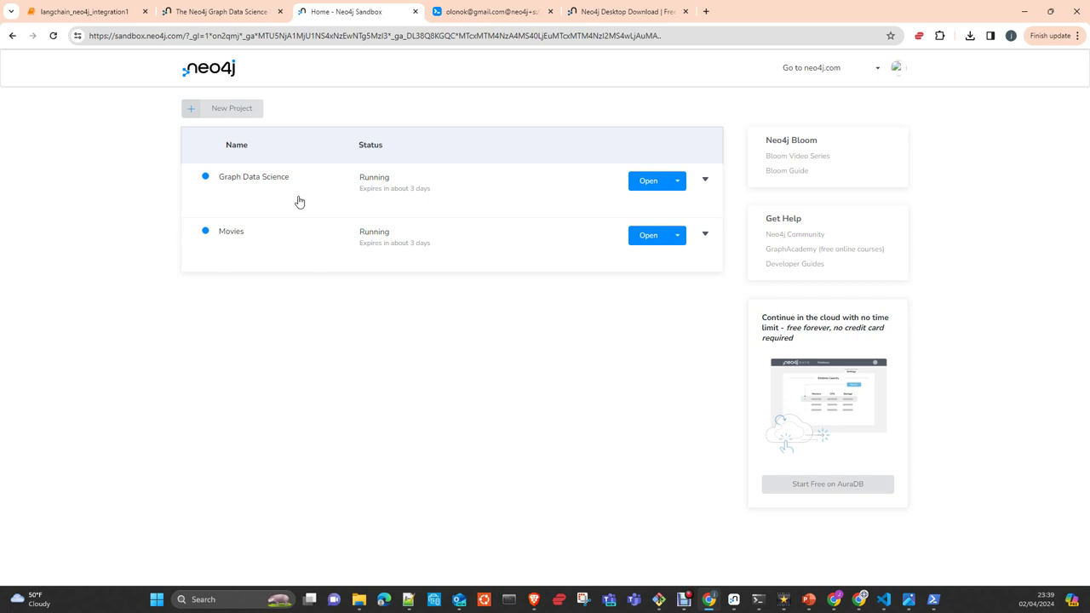
click(466, 194)
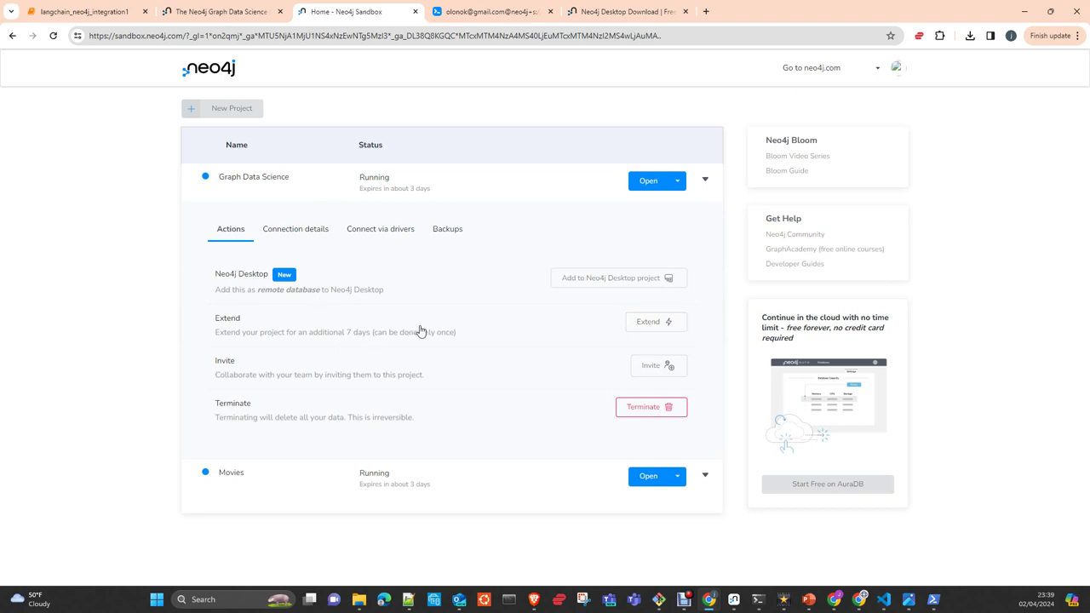
click(287, 239)
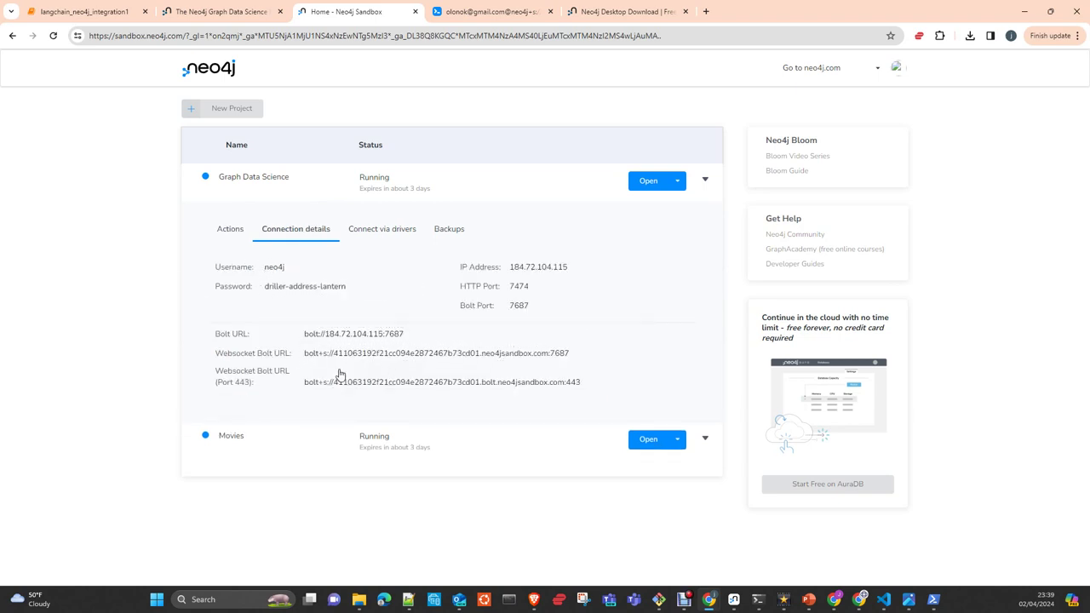
Step: Examine the JavaScript and Python driver code for connecting to the Graph Data Science database
click(392, 231)
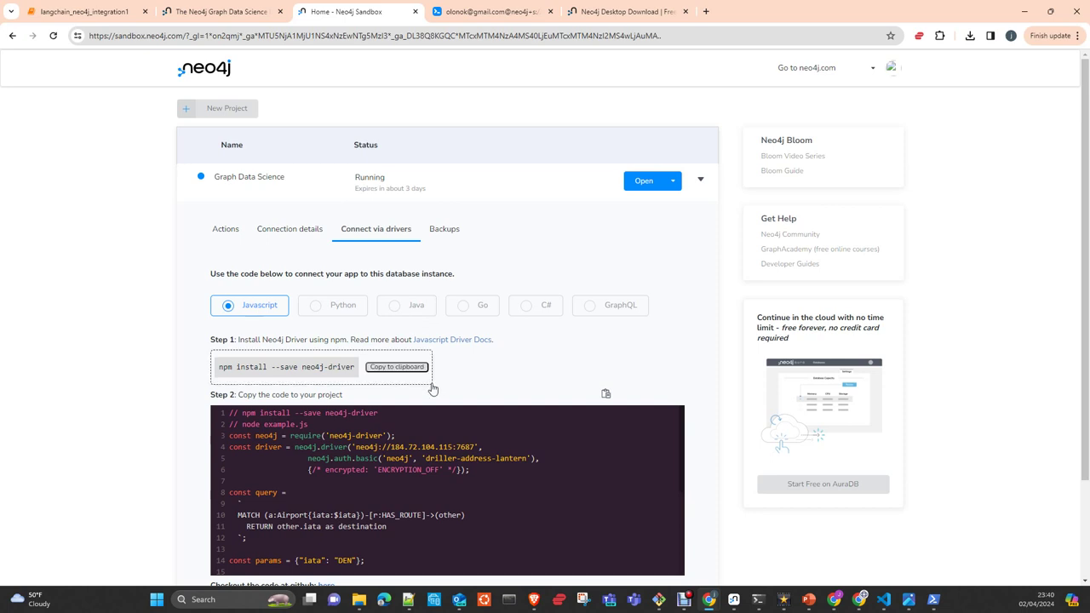
scroll(480, 443, down, 2)
scroll(483, 437, down, 3)
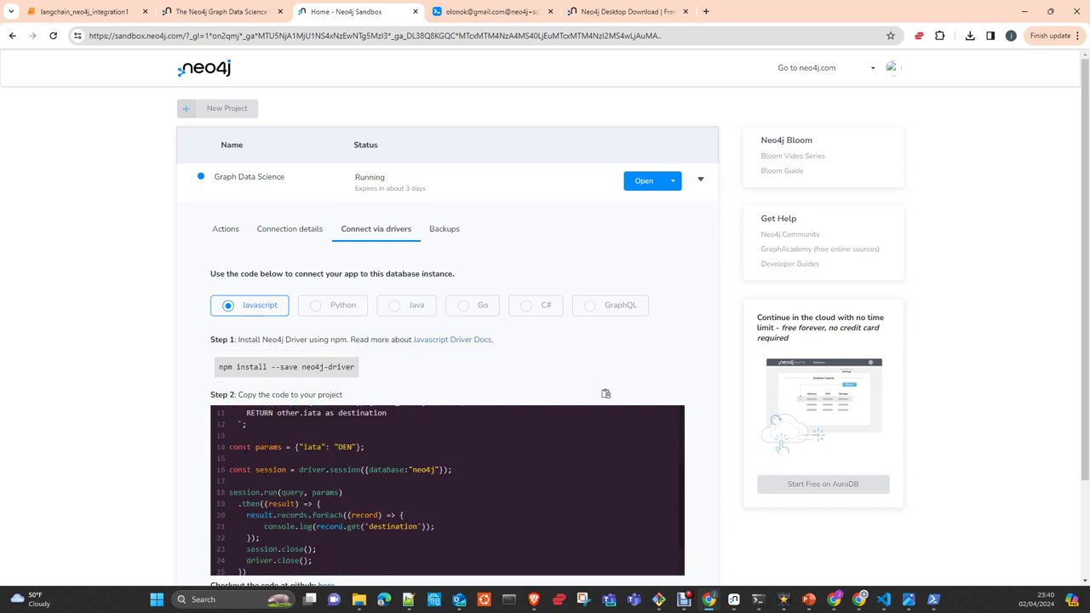
scroll(244, 448, down, 2)
click(357, 311)
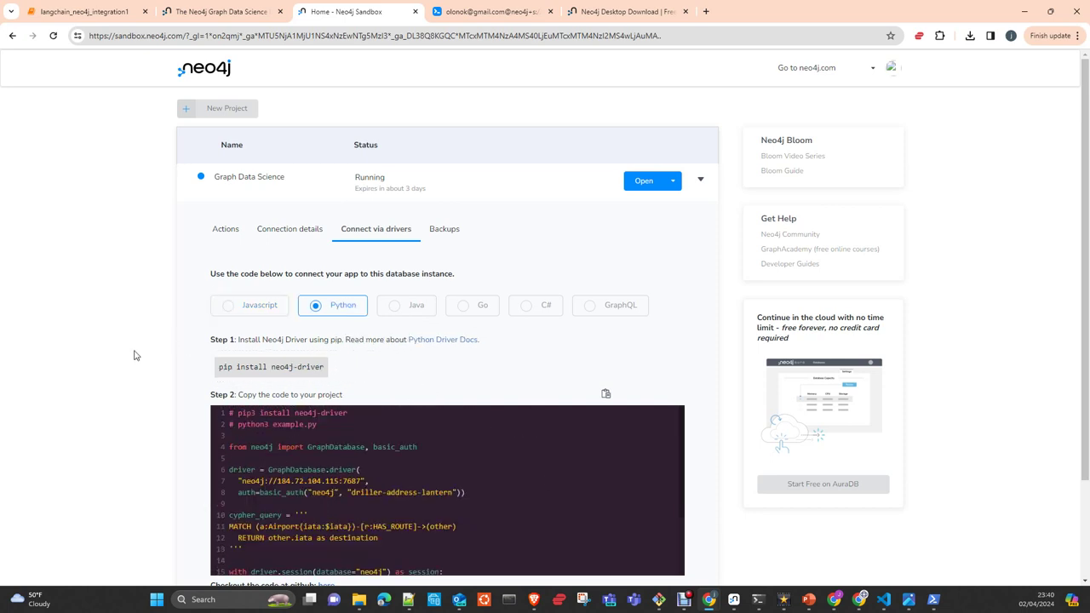
scroll(136, 357, down, 2)
scroll(281, 375, up, 3)
scroll(438, 385, down, 1)
scroll(442, 386, down, 3)
scroll(443, 386, up, 3)
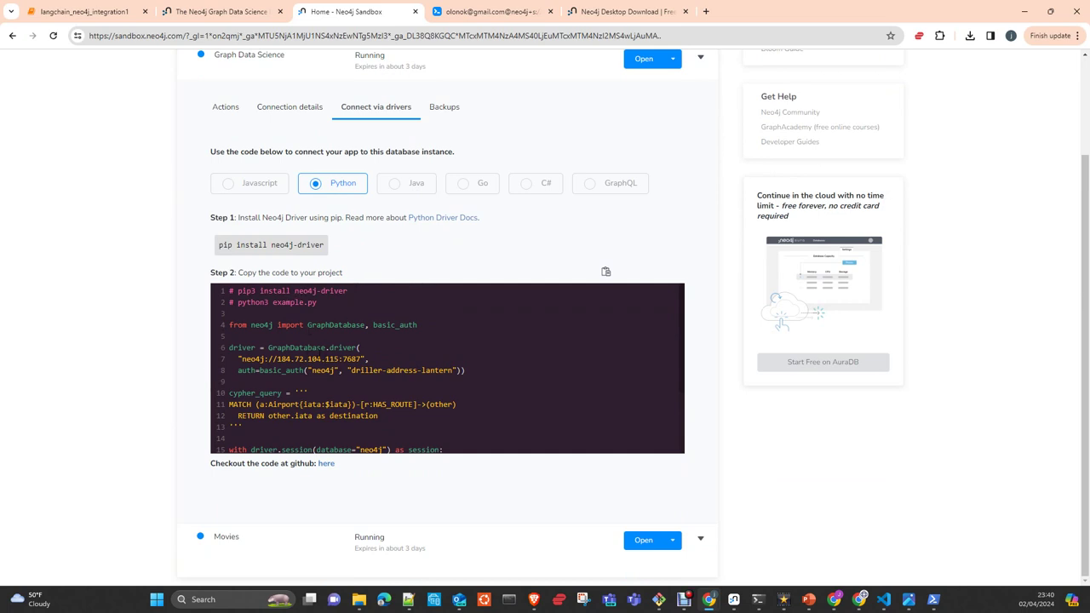
Step: View the JavaScript and Java driver code and the backup request option for Graph Data Science, and return to the notebook
click(256, 190)
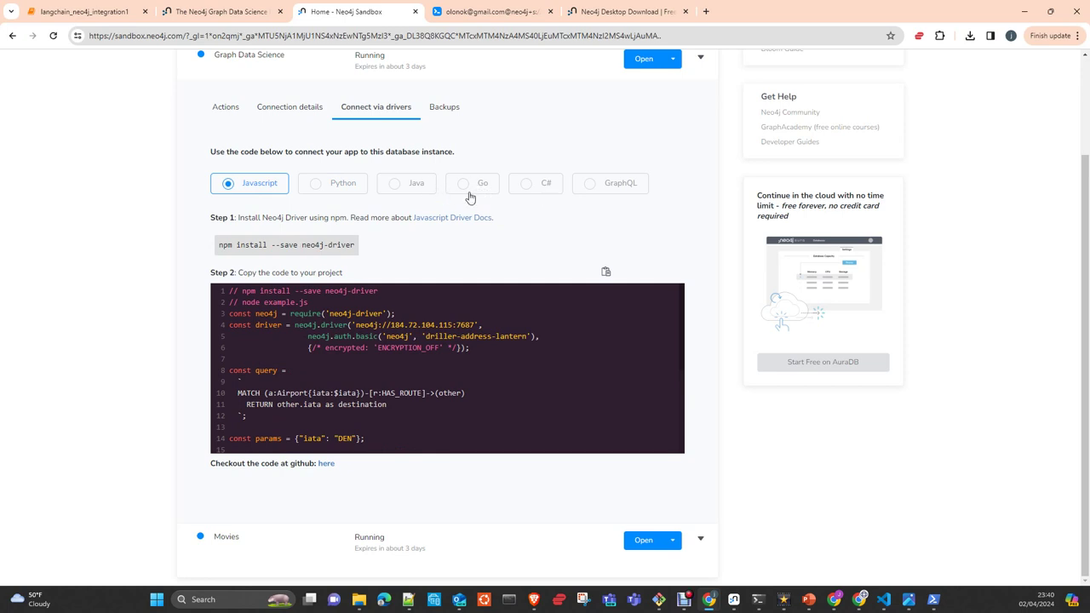
click(422, 193)
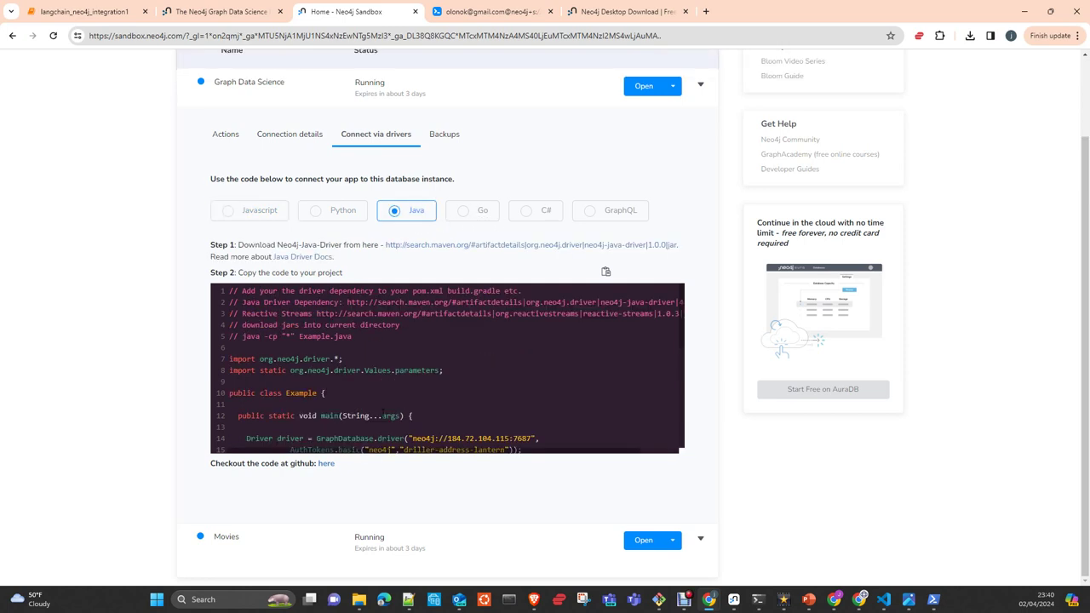
click(441, 139)
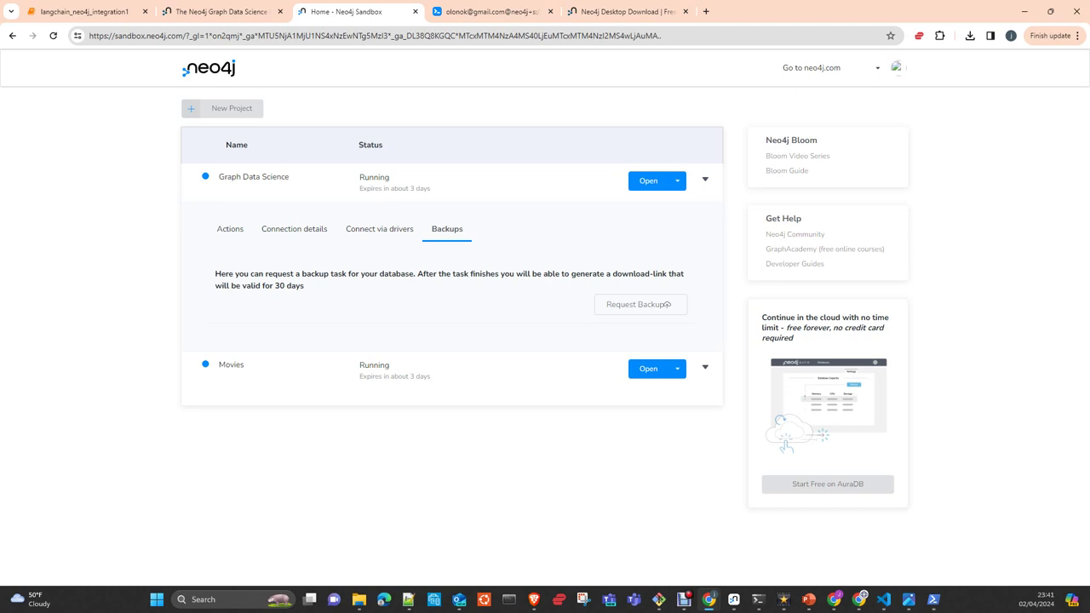
click(70, 12)
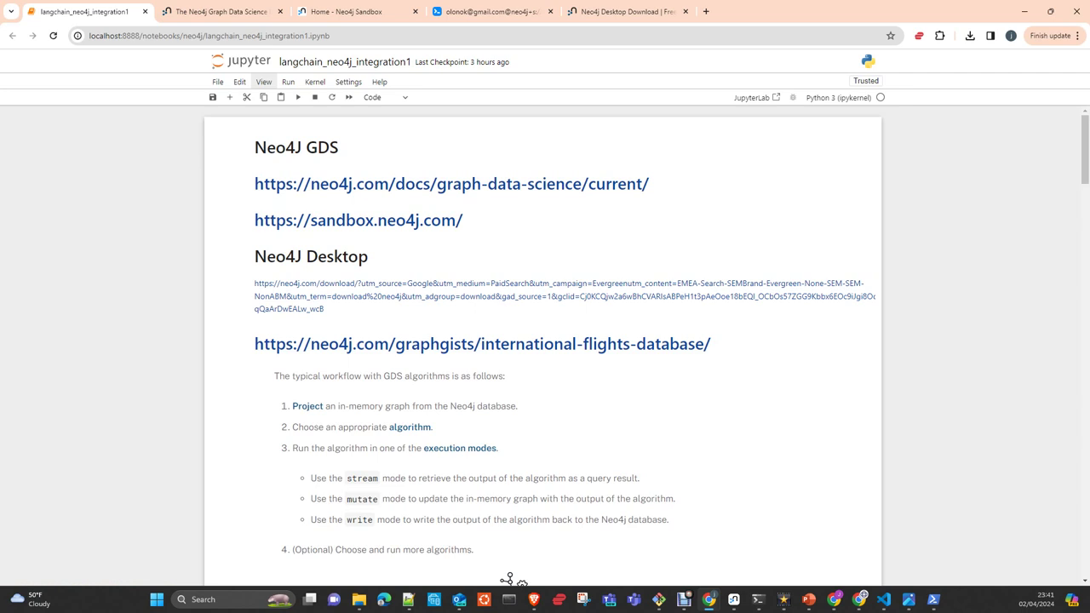
Step: Switch to Neo4j Desktop and review the Example Project's options for adding items and the testing DBMS's plugins
click(509, 599)
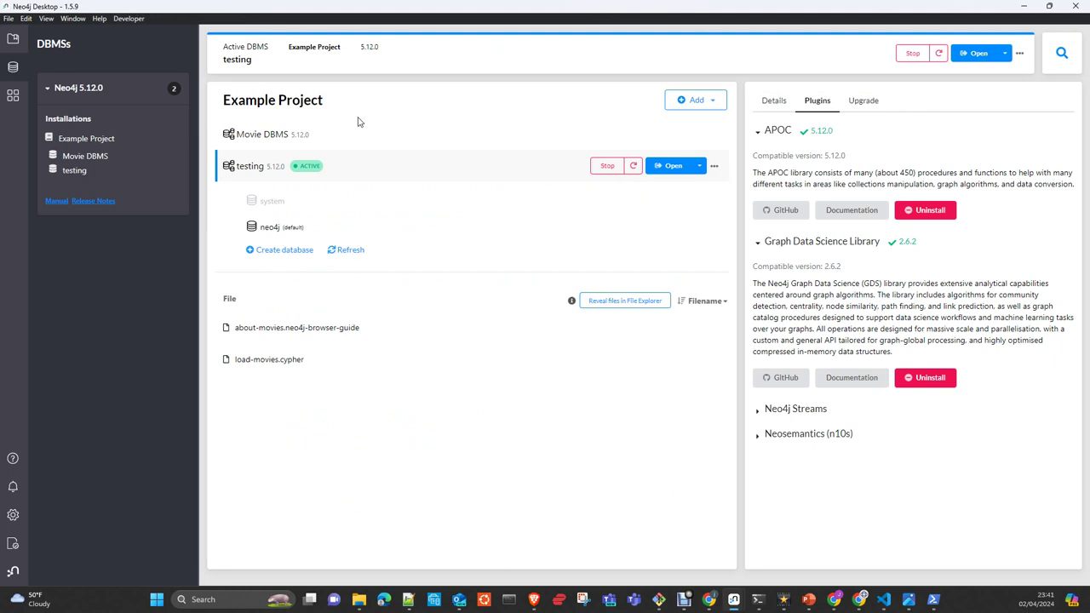
mouse_move(377, 125)
click(700, 106)
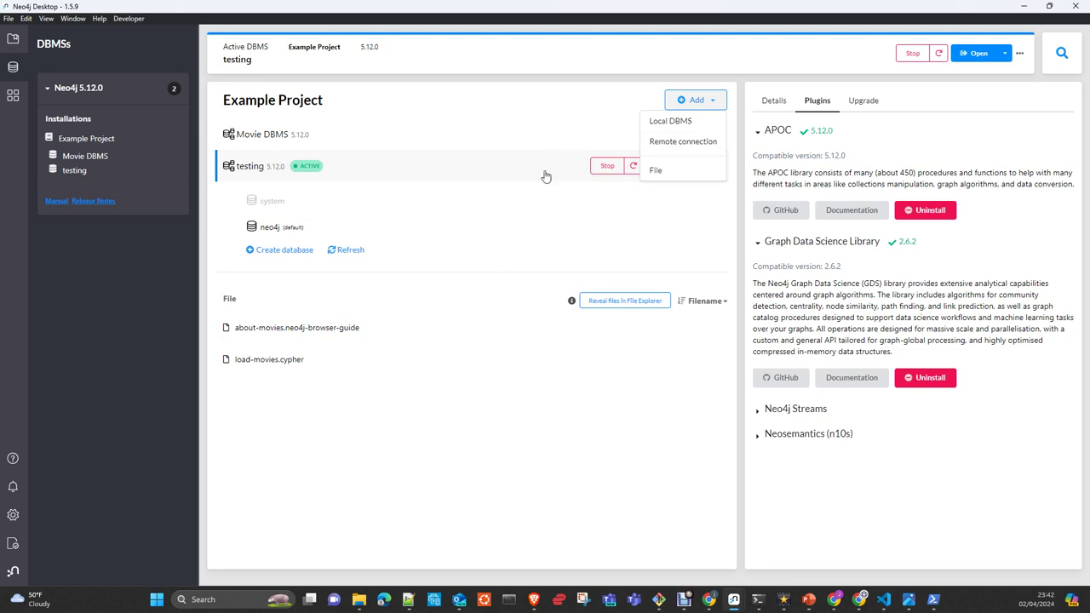
click(572, 116)
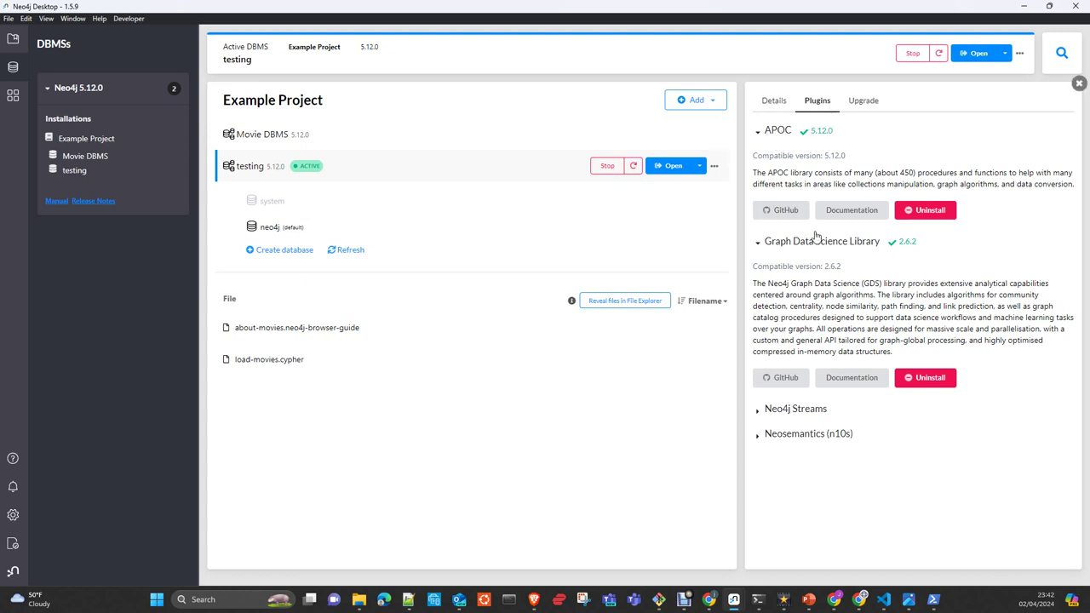
right_click(782, 297)
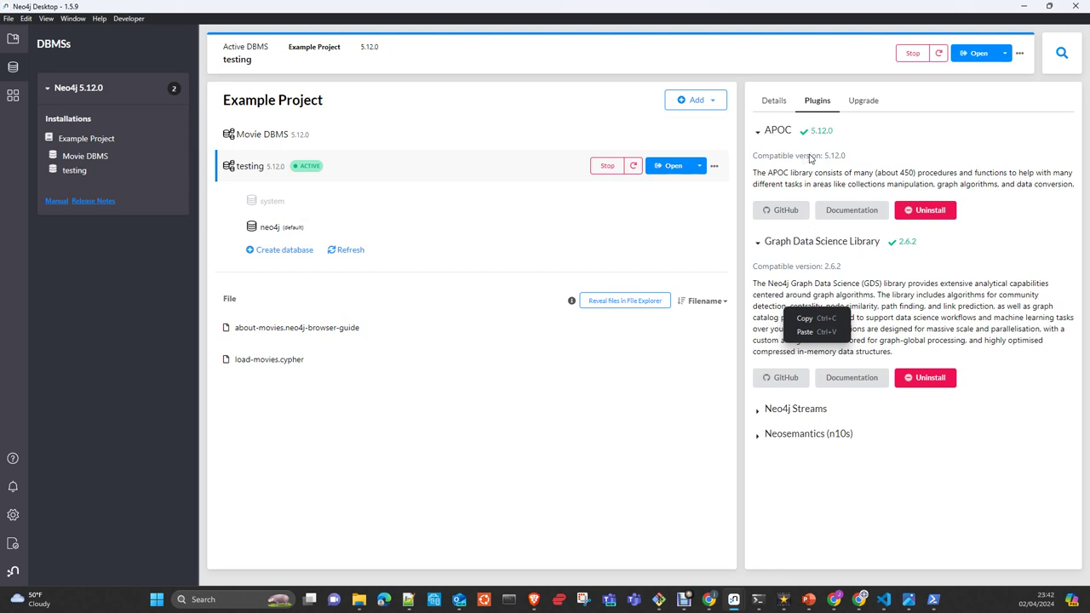
click(909, 177)
right_click(913, 180)
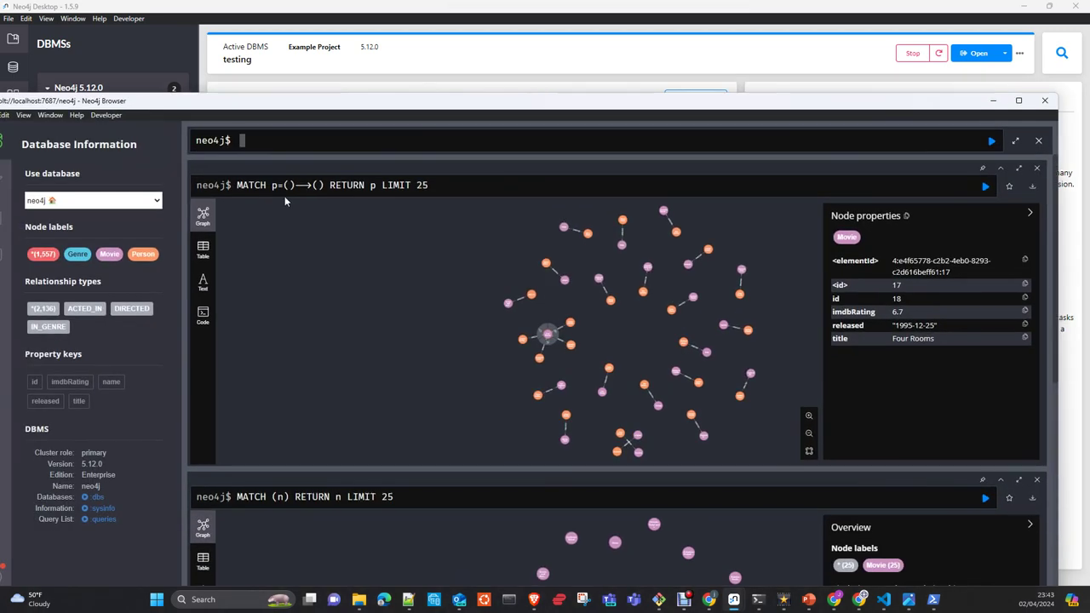
Step: View the local neo4j database's graph query results in a maximized Neo4j Browser window, and put the Neo4j windows away
click(1019, 102)
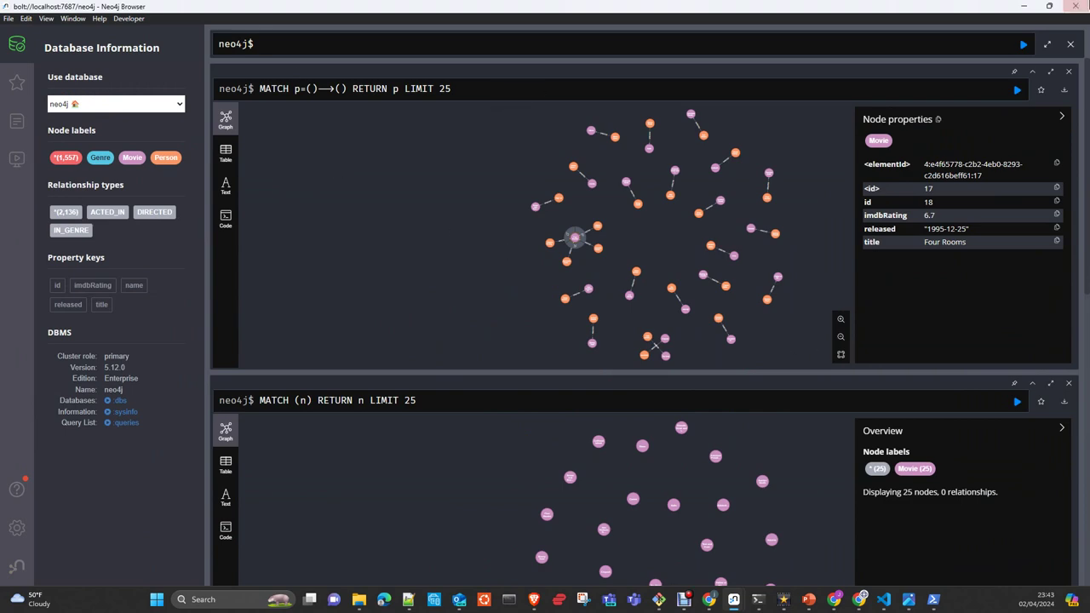
drag(934, 7, 499, 116)
click(614, 109)
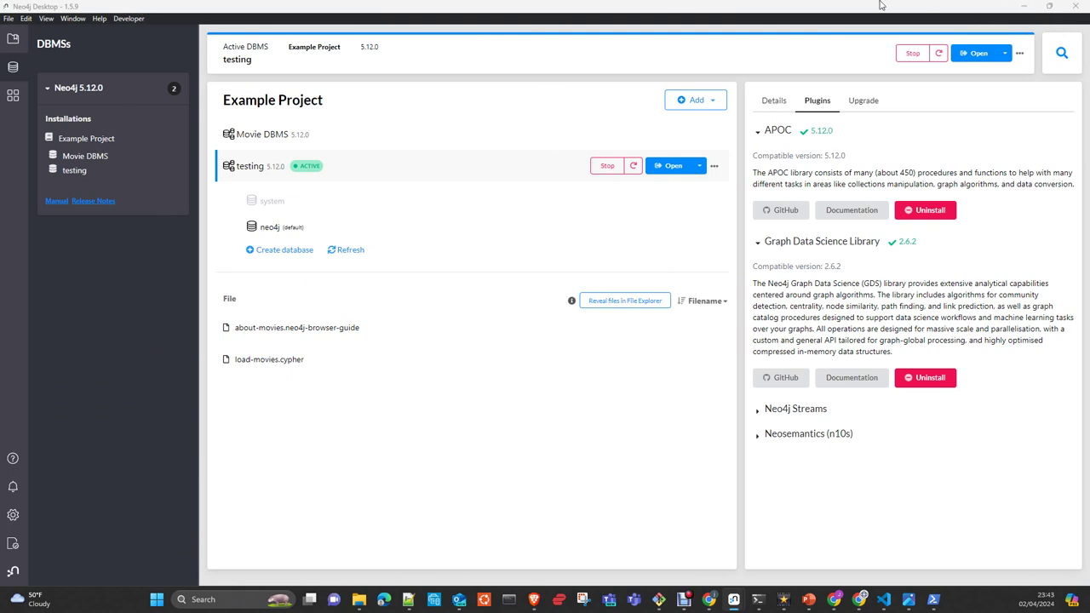
click(1025, 6)
Step: Inspect the gds.graph.drop result for AirportGraph in the sandbox's Neo4j Browser, and show the GDS workflow diagram in the notebook
click(485, 12)
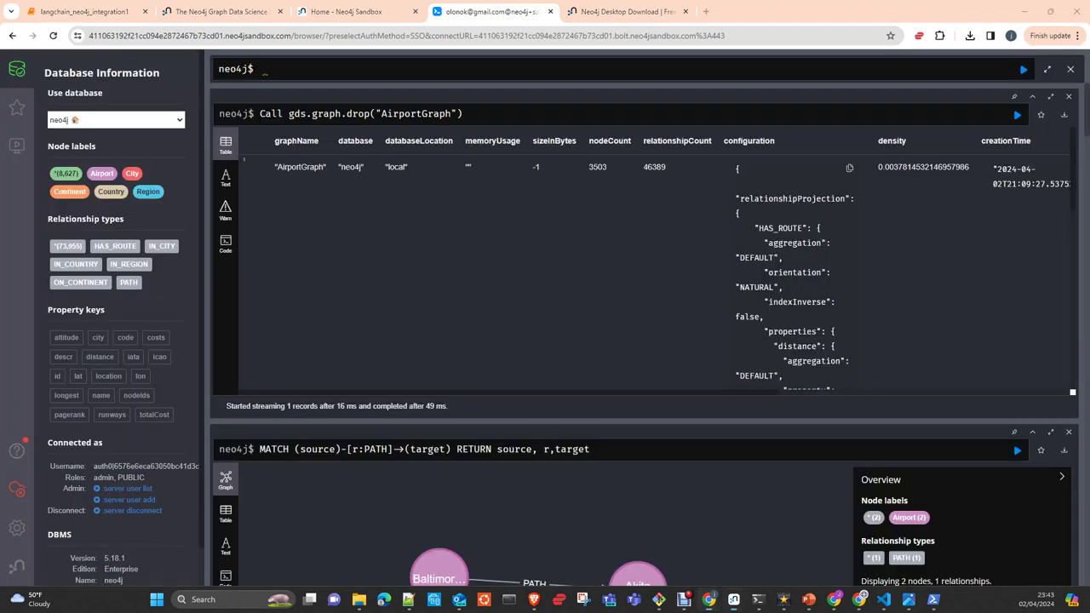
scroll(608, 355, down, 5)
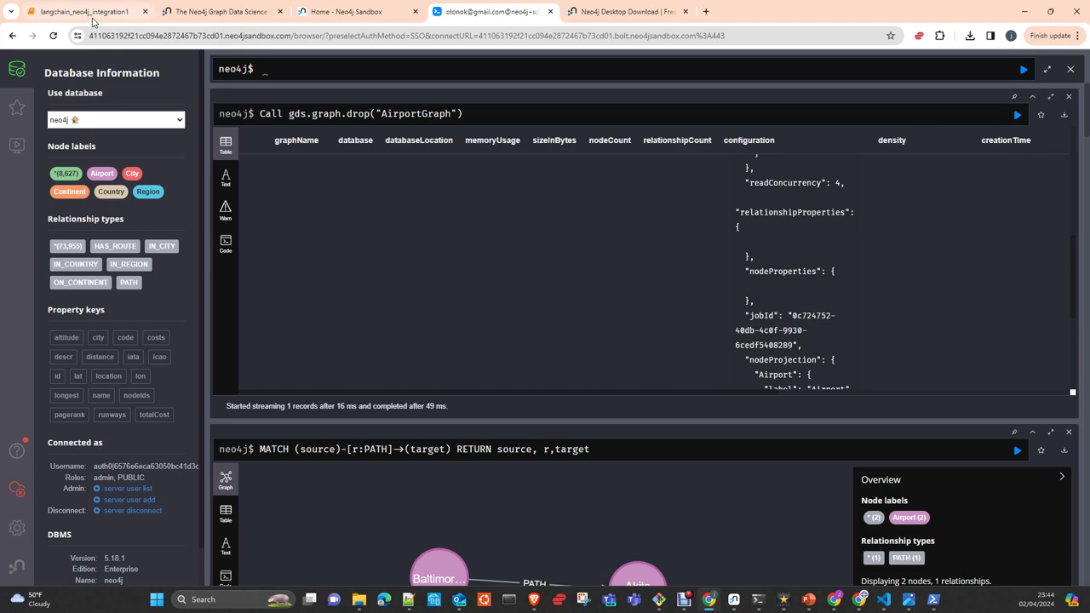
click(85, 11)
scroll(178, 256, down, 3)
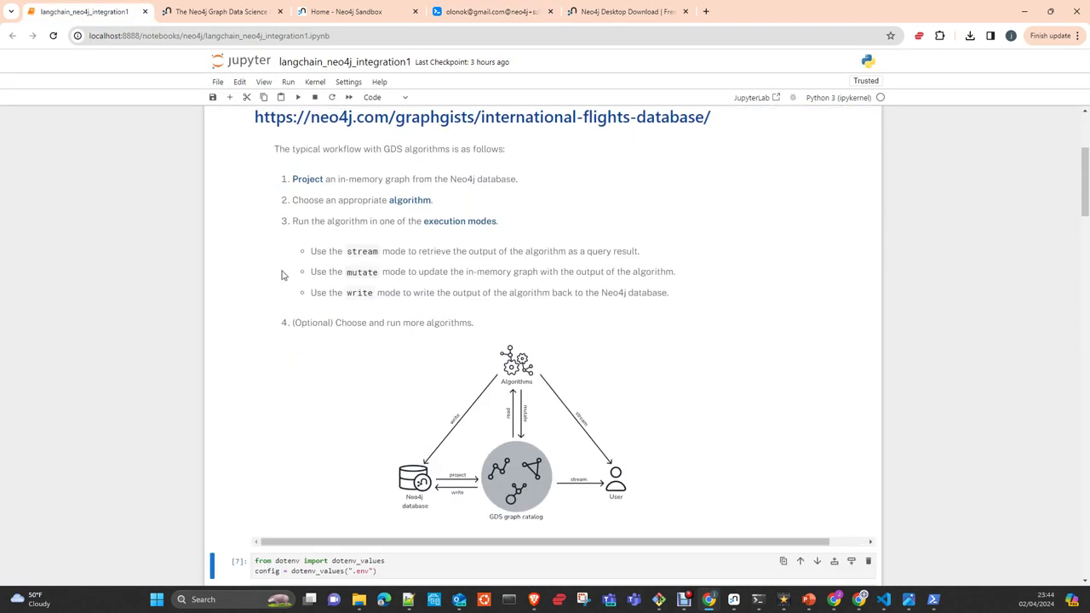